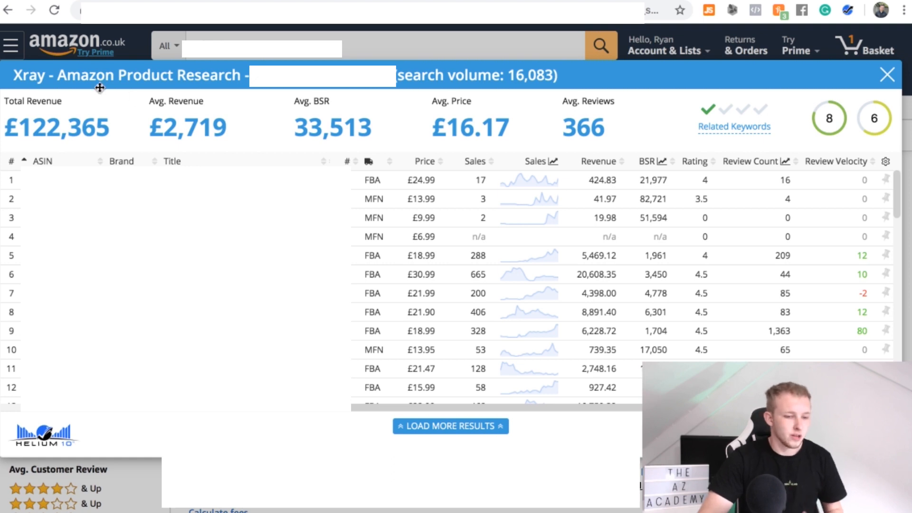
Examine the Category column of the Xray product results for the first listings
{"action": "mouse_move", "coordinate": [52, 107]}
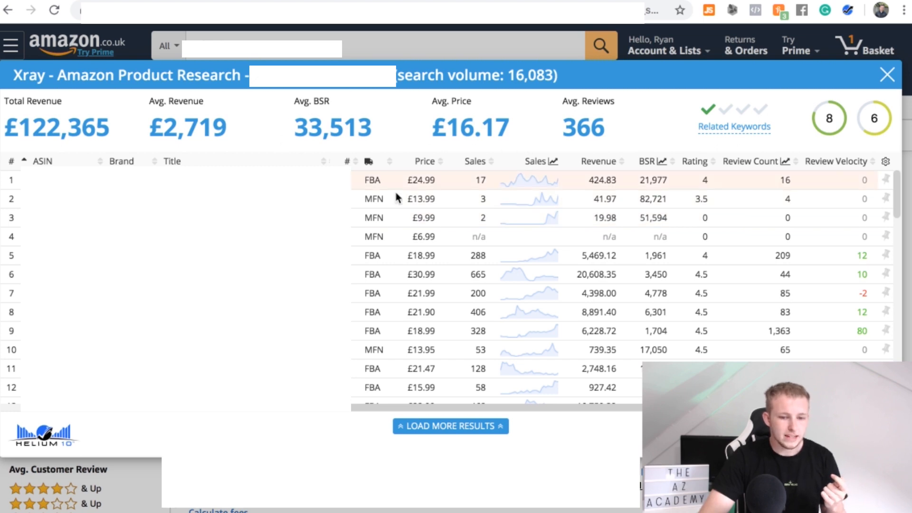
{"action": "scroll", "coordinate": [384, 251], "scroll_direction": "left", "scroll_amount": 5}
{"action": "scroll", "coordinate": [384, 250], "scroll_direction": "left", "scroll_amount": 1}
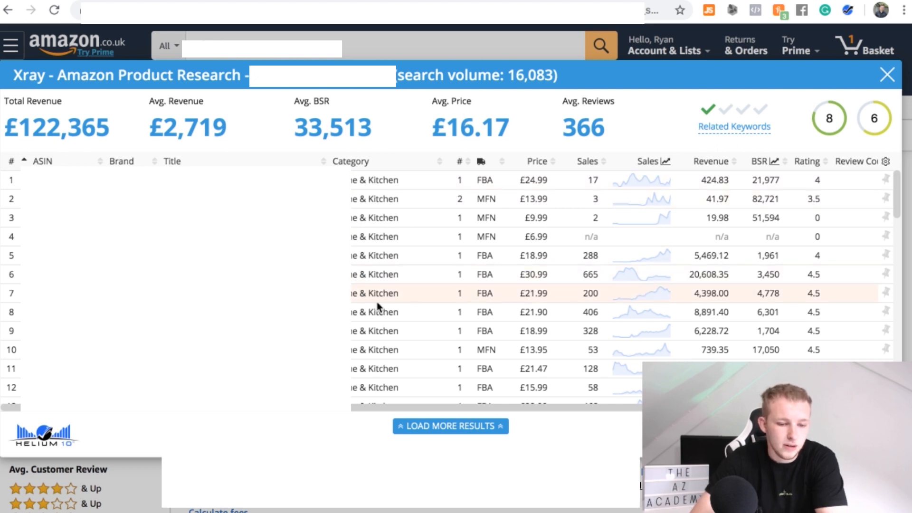
{"action": "scroll", "coordinate": [401, 293], "scroll_direction": "down", "scroll_amount": 2}
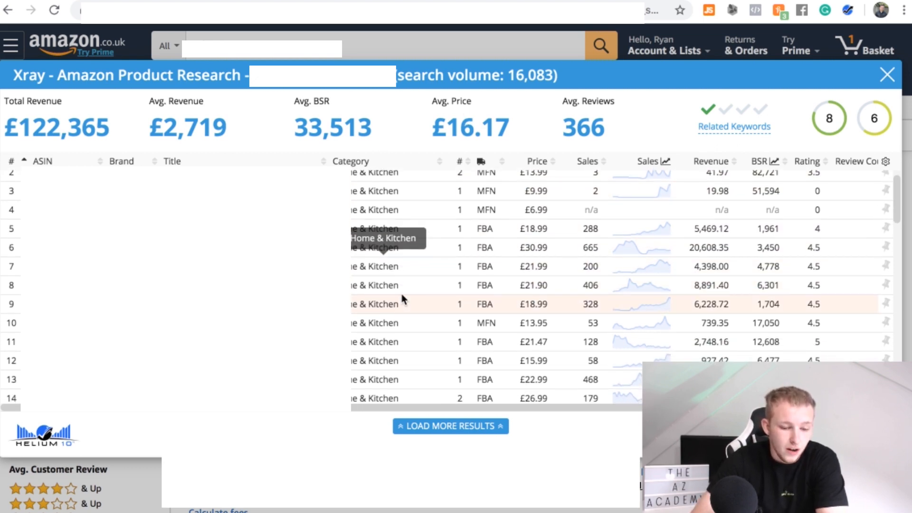
{"action": "scroll", "coordinate": [402, 298], "scroll_direction": "down", "scroll_amount": 1}
{"action": "scroll", "coordinate": [401, 299], "scroll_direction": "up", "scroll_amount": 4}
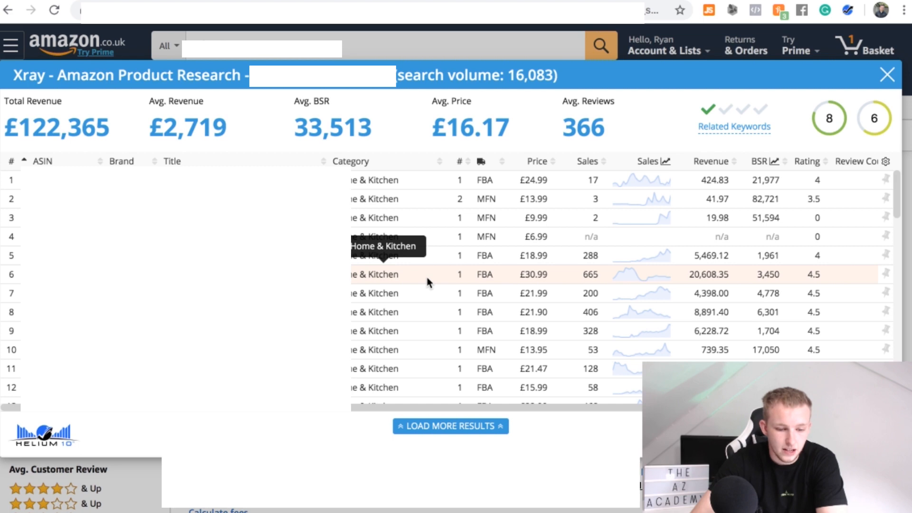
Check the fulfilment type, FBA or MFN, of the first nineteen listings in the Xray results
{"action": "scroll", "coordinate": [449, 339], "scroll_direction": "right", "scroll_amount": 1}
{"action": "scroll", "coordinate": [448, 338], "scroll_direction": "right", "scroll_amount": 3}
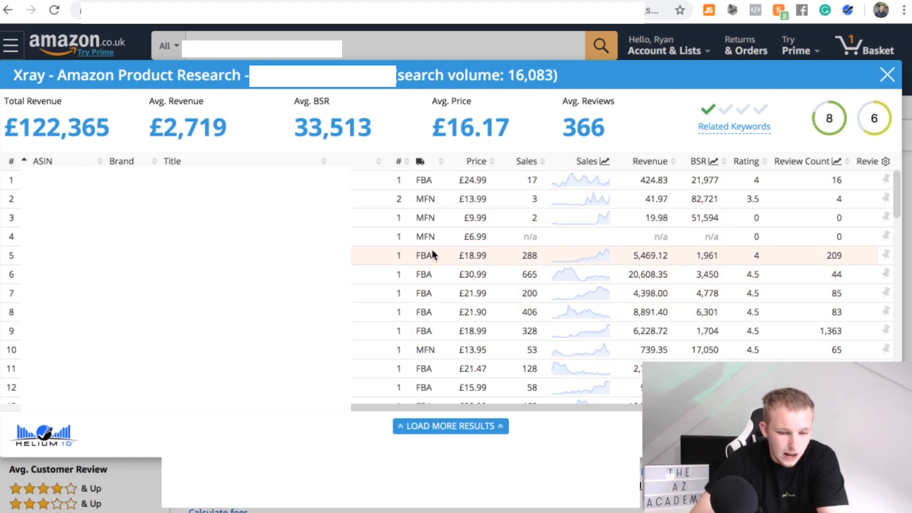
{"action": "scroll", "coordinate": [429, 325], "scroll_direction": "down", "scroll_amount": 1}
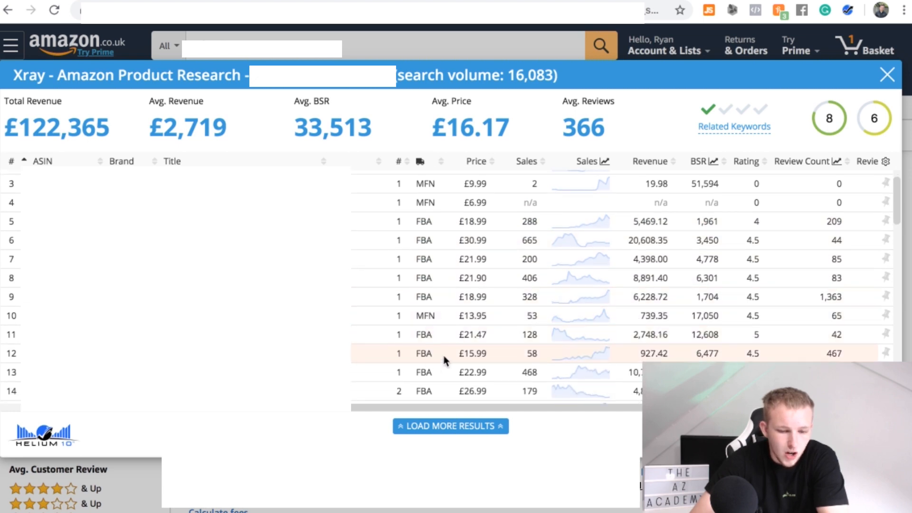
{"action": "scroll", "coordinate": [419, 309], "scroll_direction": "down", "scroll_amount": 3}
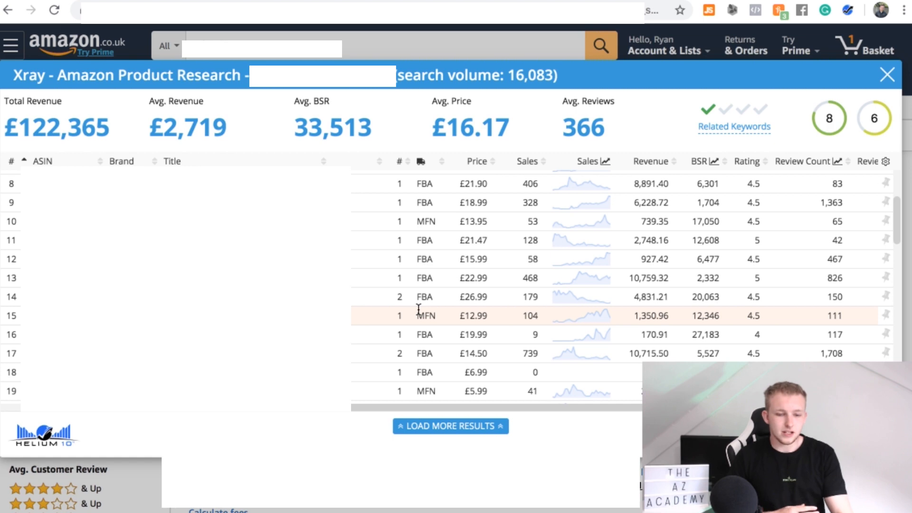
{"action": "scroll", "coordinate": [418, 309], "scroll_direction": "up", "scroll_amount": 3}
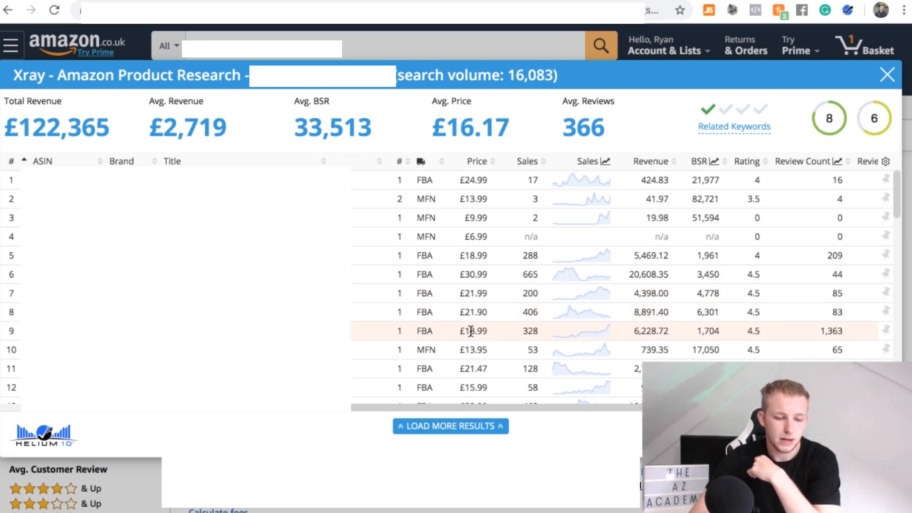
Review the prices of all the listings in the Xray results down to the last row and back
{"action": "scroll", "coordinate": [471, 331], "scroll_direction": "down", "scroll_amount": 3}
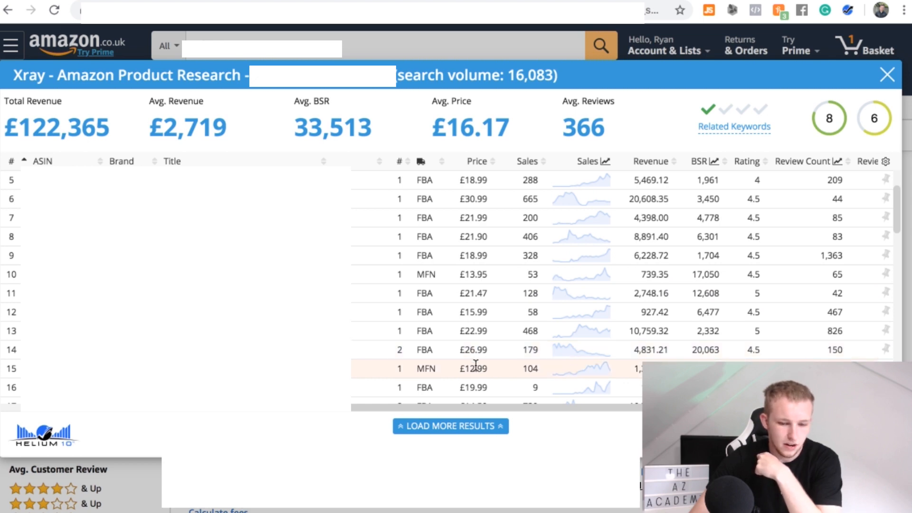
{"action": "mouse_move", "coordinate": [492, 134]}
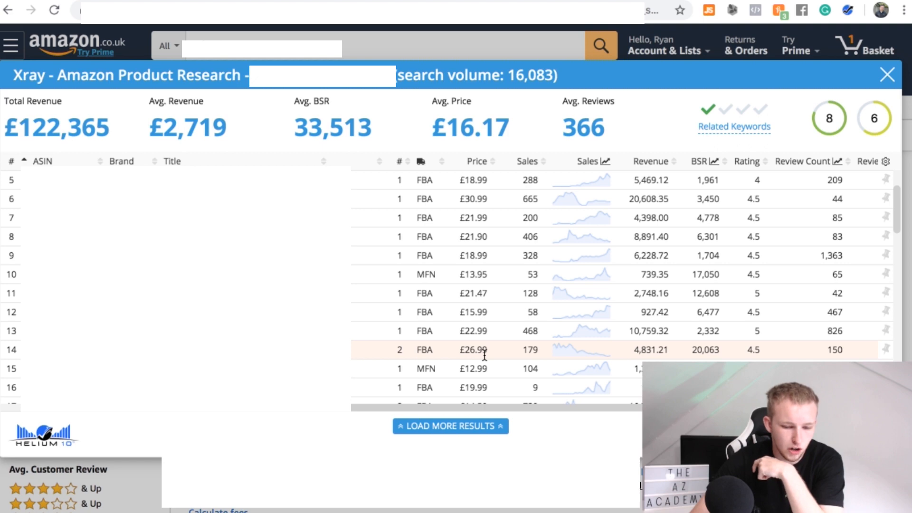
{"action": "scroll", "coordinate": [485, 354], "scroll_direction": "up", "scroll_amount": 3}
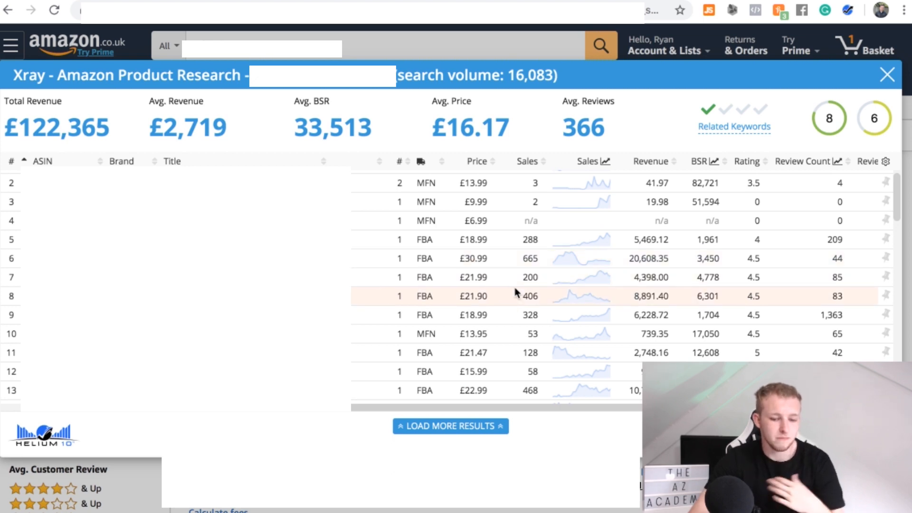
{"action": "scroll", "coordinate": [515, 292], "scroll_direction": "down", "scroll_amount": 5}
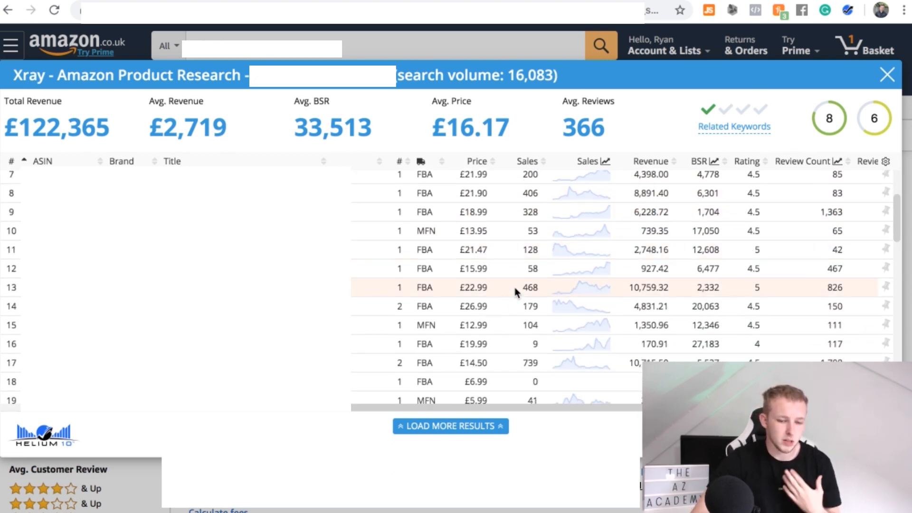
{"action": "scroll", "coordinate": [491, 310], "scroll_direction": "down", "scroll_amount": 5}
{"action": "scroll", "coordinate": [491, 310], "scroll_direction": "down", "scroll_amount": 3}
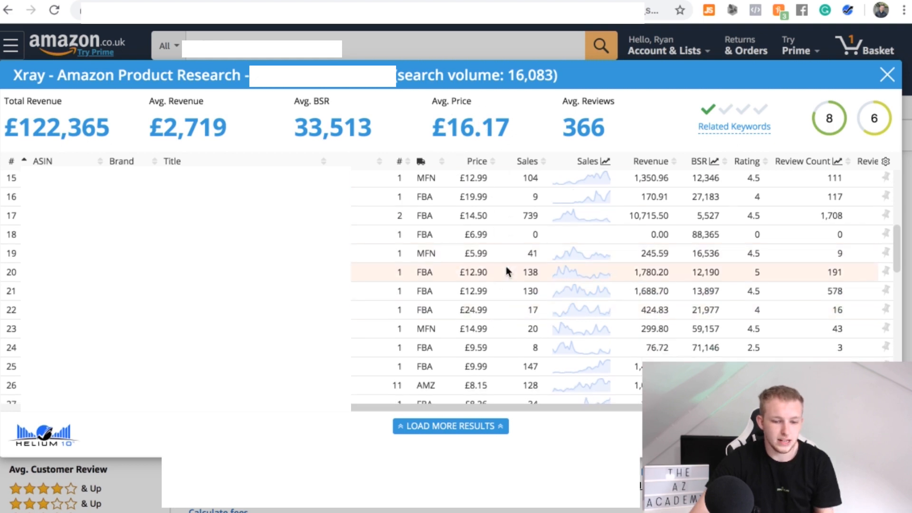
{"action": "scroll", "coordinate": [506, 269], "scroll_direction": "down", "scroll_amount": 15}
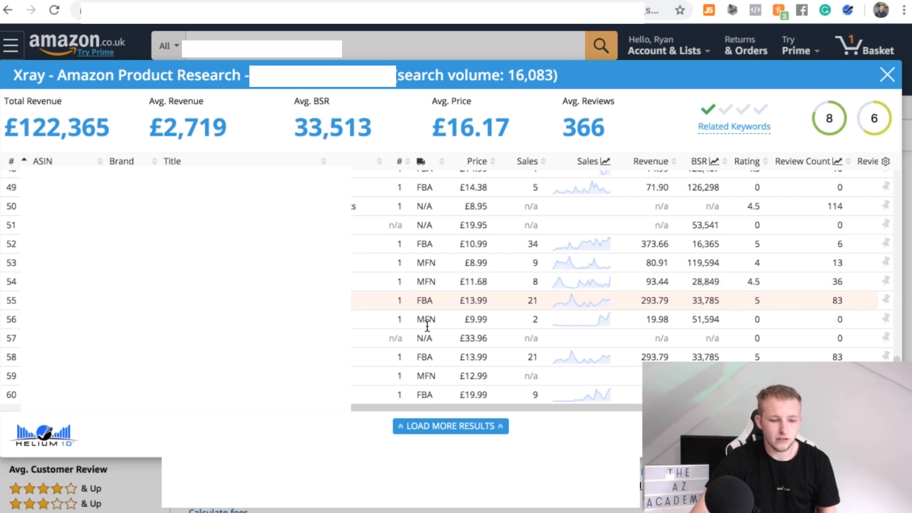
{"action": "scroll", "coordinate": [464, 298], "scroll_direction": "up", "scroll_amount": 2}
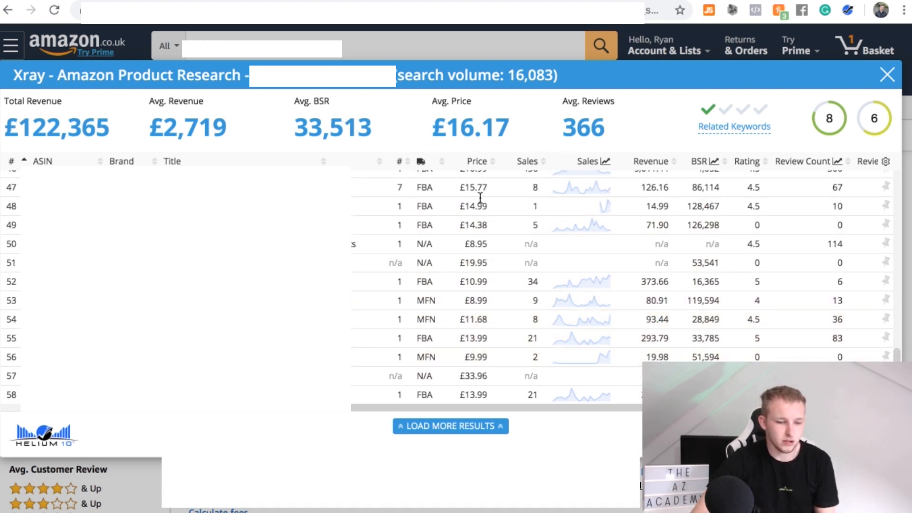
{"action": "scroll", "coordinate": [472, 324], "scroll_direction": "up", "scroll_amount": 18}
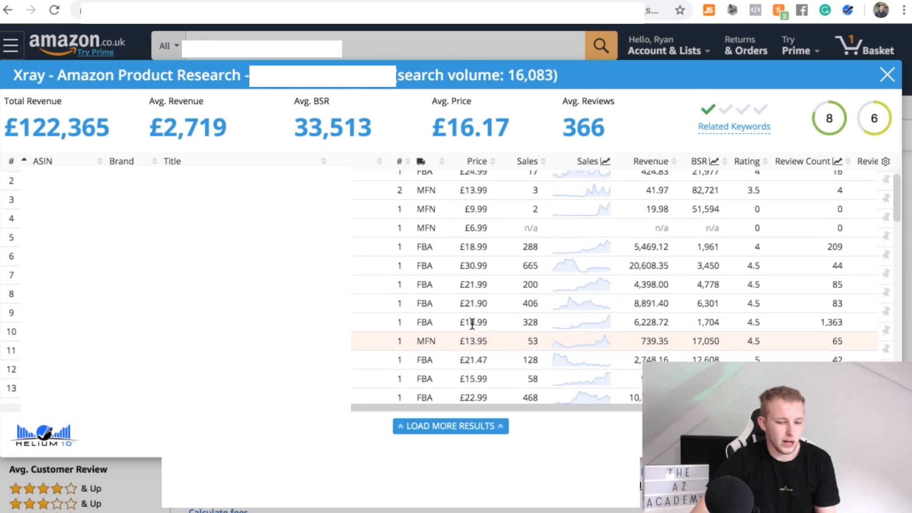
Compare the prices of the top-ranked listings, roughly rows 1 to 16, more closely
{"action": "scroll", "coordinate": [472, 323], "scroll_direction": "up", "scroll_amount": 1}
{"action": "scroll", "coordinate": [472, 323], "scroll_direction": "down", "scroll_amount": 2}
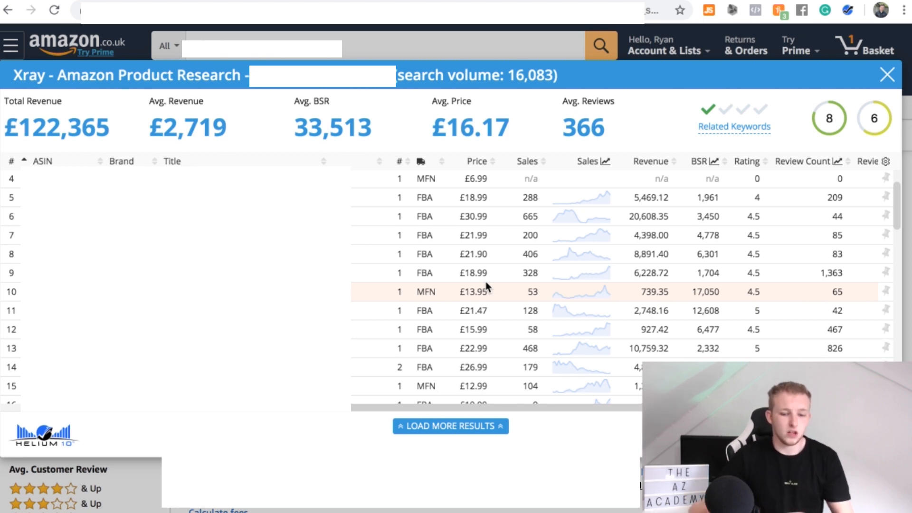
{"action": "scroll", "coordinate": [490, 292], "scroll_direction": "up", "scroll_amount": 3}
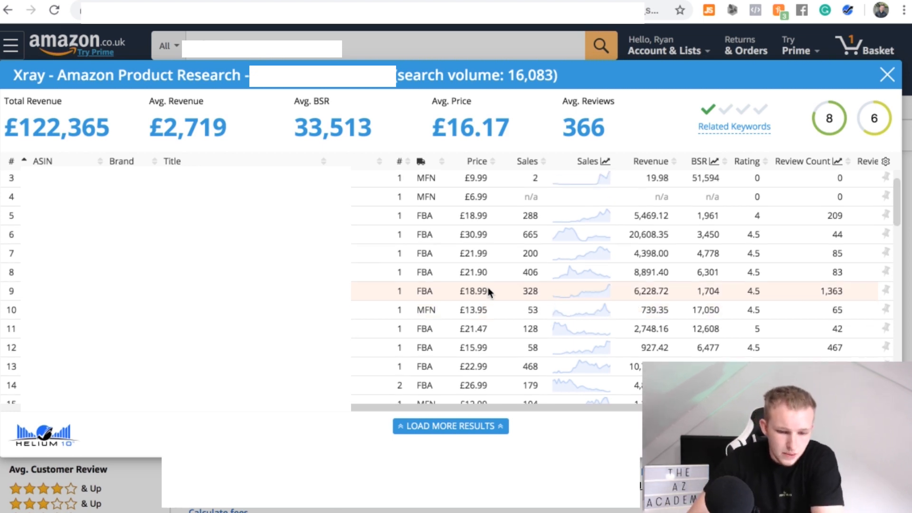
{"action": "scroll", "coordinate": [490, 291], "scroll_direction": "down", "scroll_amount": 3}
{"action": "scroll", "coordinate": [488, 291], "scroll_direction": "down", "scroll_amount": 1}
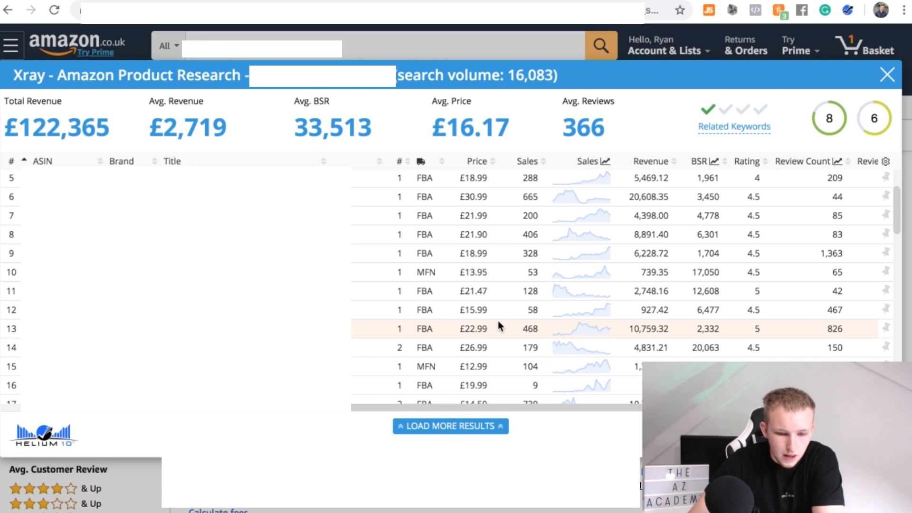
{"action": "scroll", "coordinate": [498, 325], "scroll_direction": "up", "scroll_amount": 3}
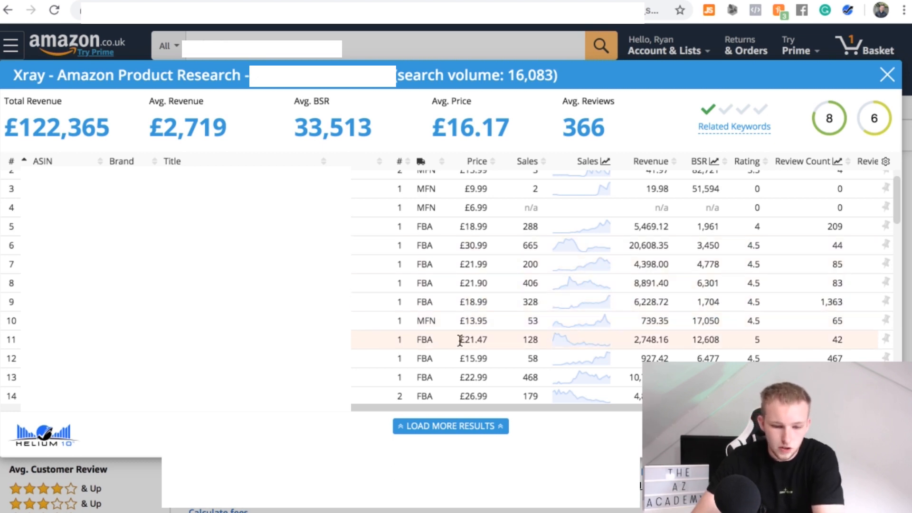
{"action": "scroll", "coordinate": [470, 314], "scroll_direction": "down", "scroll_amount": 1}
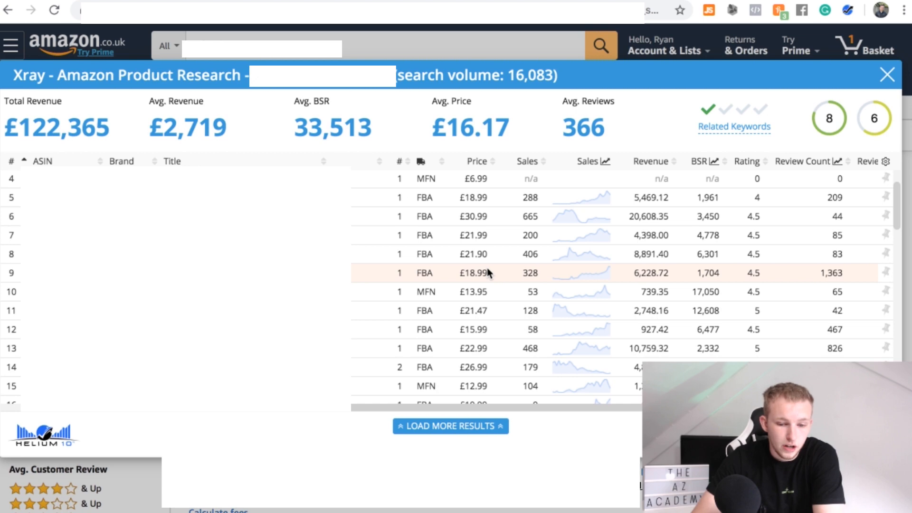
{"action": "scroll", "coordinate": [488, 273], "scroll_direction": "up", "scroll_amount": 1}
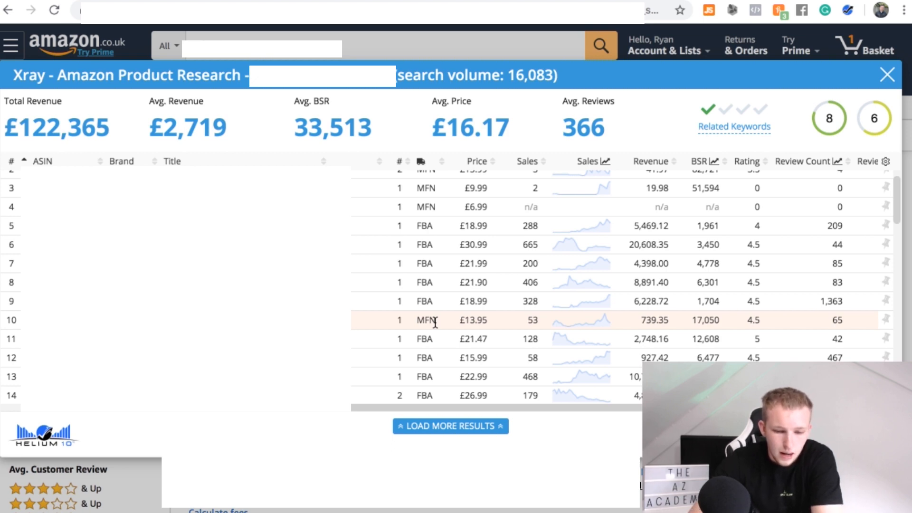
Examine the monthly sales figures and sales trend graphs of the top-ranked listings
{"action": "scroll", "coordinate": [505, 283], "scroll_direction": "down", "scroll_amount": 3}
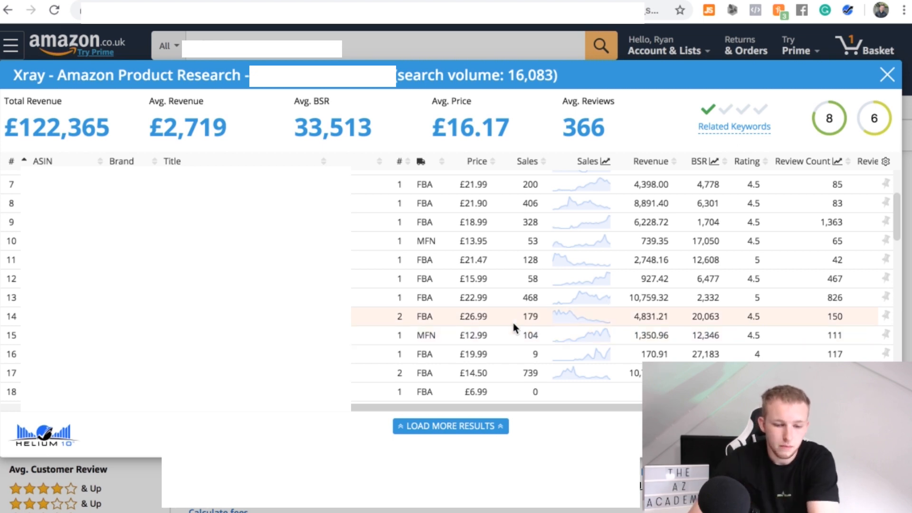
{"action": "scroll", "coordinate": [530, 327], "scroll_direction": "up", "scroll_amount": 5}
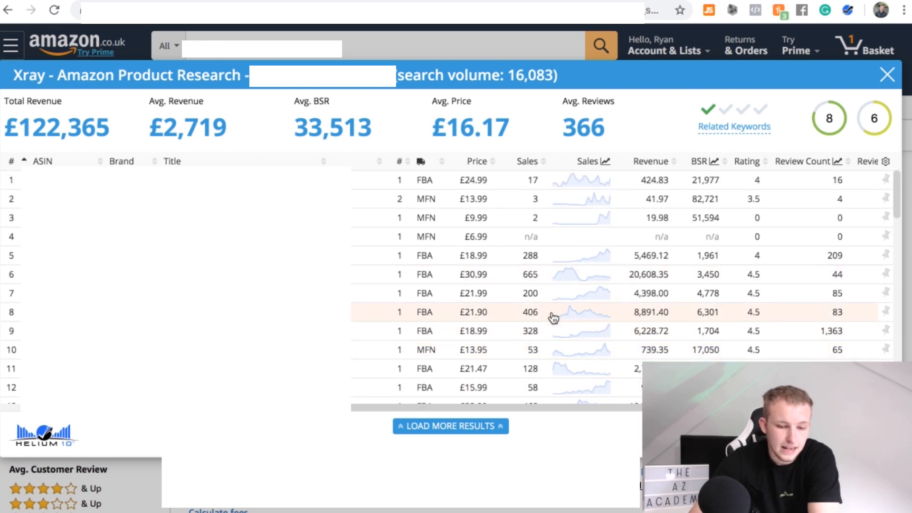
{"action": "scroll", "coordinate": [558, 307], "scroll_direction": "down", "scroll_amount": 5}
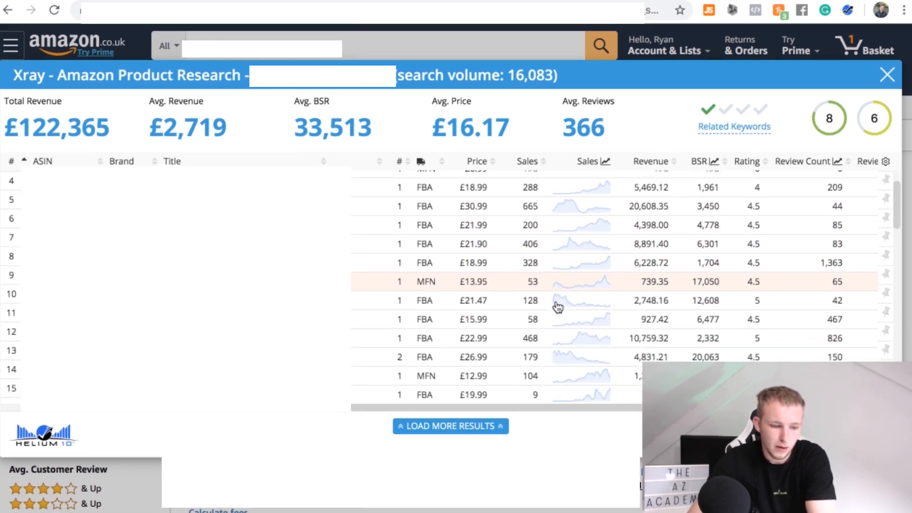
{"action": "scroll", "coordinate": [587, 334], "scroll_direction": "right", "scroll_amount": 2}
{"action": "scroll", "coordinate": [588, 334], "scroll_direction": "up", "scroll_amount": 4}
{"action": "scroll", "coordinate": [588, 334], "scroll_direction": "up", "scroll_amount": 1}
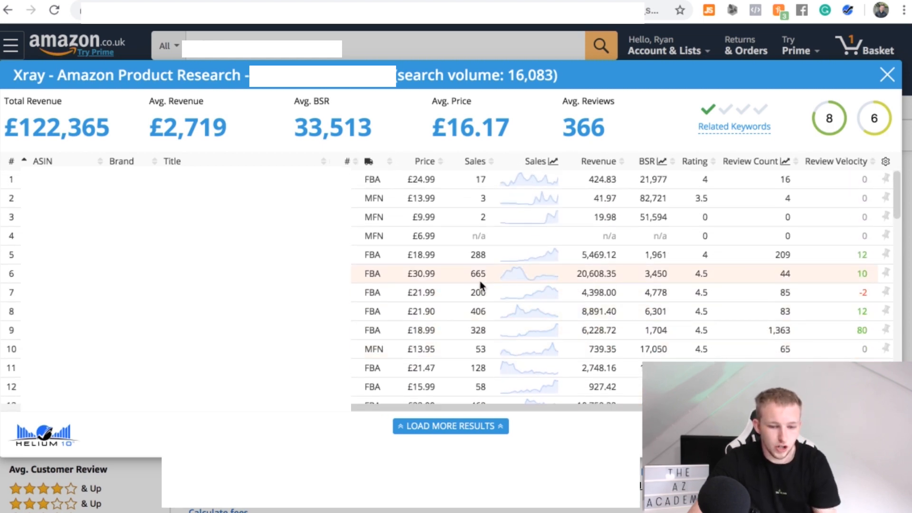
{"action": "scroll", "coordinate": [472, 276], "scroll_direction": "down", "scroll_amount": 2}
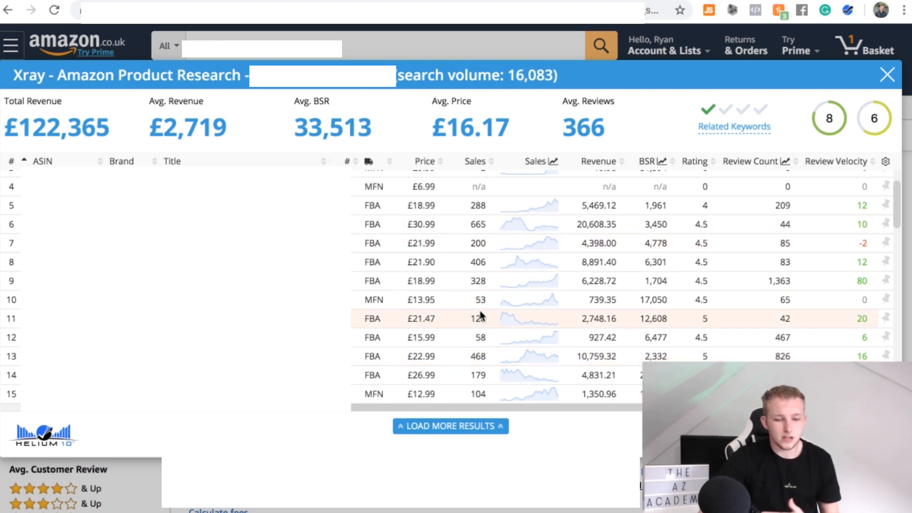
{"action": "scroll", "coordinate": [480, 314], "scroll_direction": "up", "scroll_amount": 2}
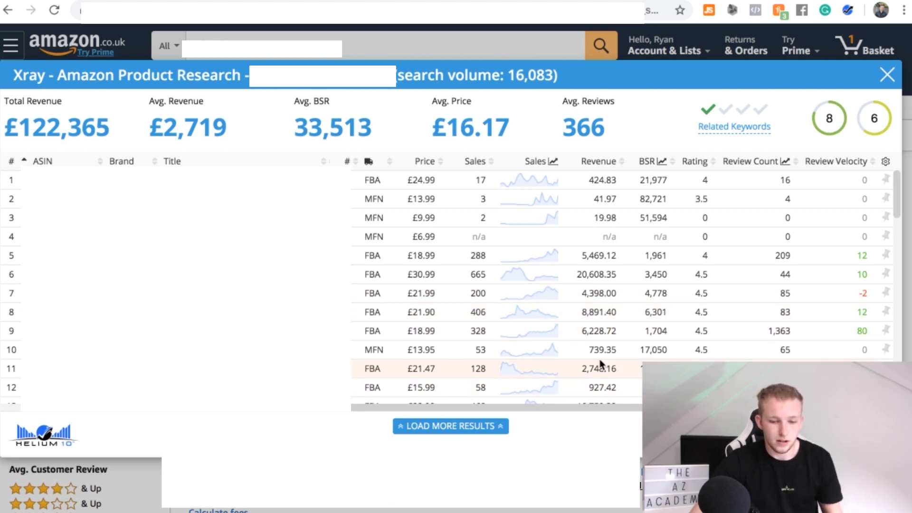
Review the revenue and customer rating columns for the top-ranked listings
{"action": "scroll", "coordinate": [599, 360], "scroll_direction": "down", "scroll_amount": 3}
{"action": "scroll", "coordinate": [607, 325], "scroll_direction": "up", "scroll_amount": 3}
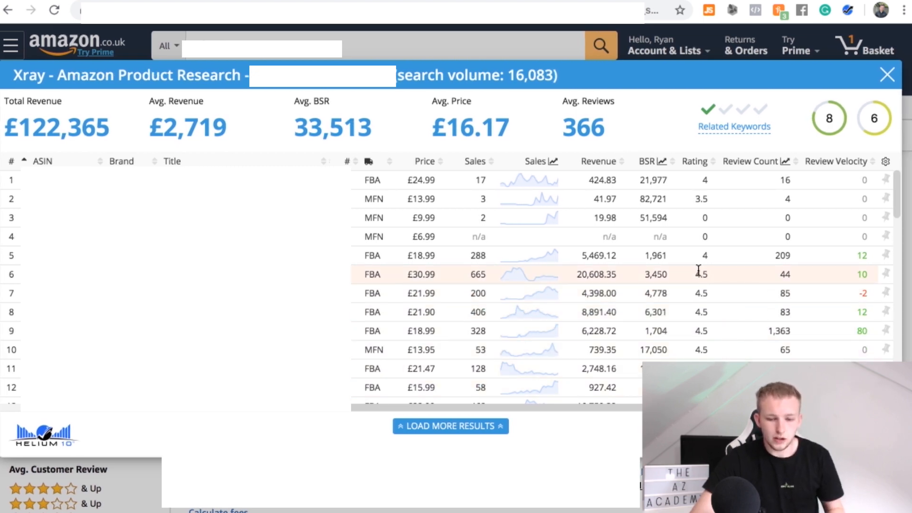
{"action": "scroll", "coordinate": [698, 269], "scroll_direction": "down", "scroll_amount": 1}
{"action": "scroll", "coordinate": [700, 289], "scroll_direction": "down", "scroll_amount": 3}
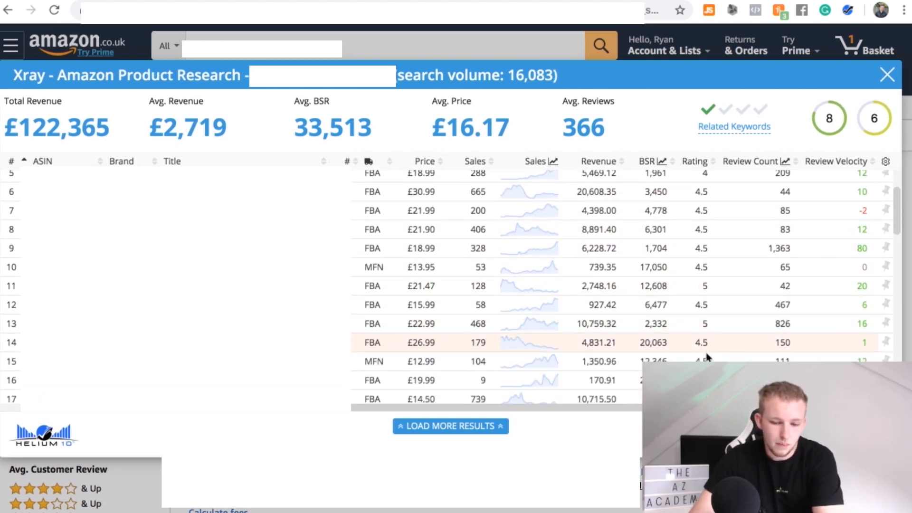
{"action": "scroll", "coordinate": [707, 352], "scroll_direction": "up", "scroll_amount": 5}
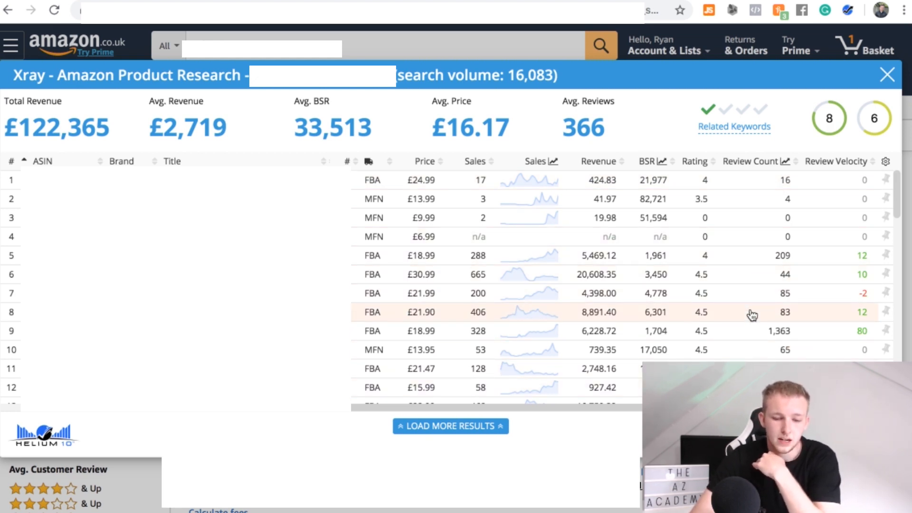
Compare the review counts of the listings in the first twenty rows
{"action": "scroll", "coordinate": [752, 315], "scroll_direction": "down", "scroll_amount": 3}
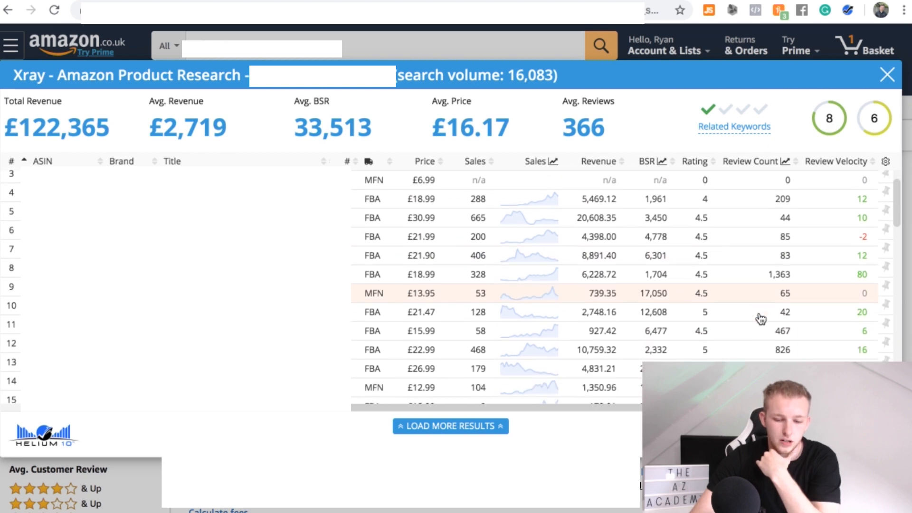
{"action": "scroll", "coordinate": [762, 319], "scroll_direction": "up", "scroll_amount": 3}
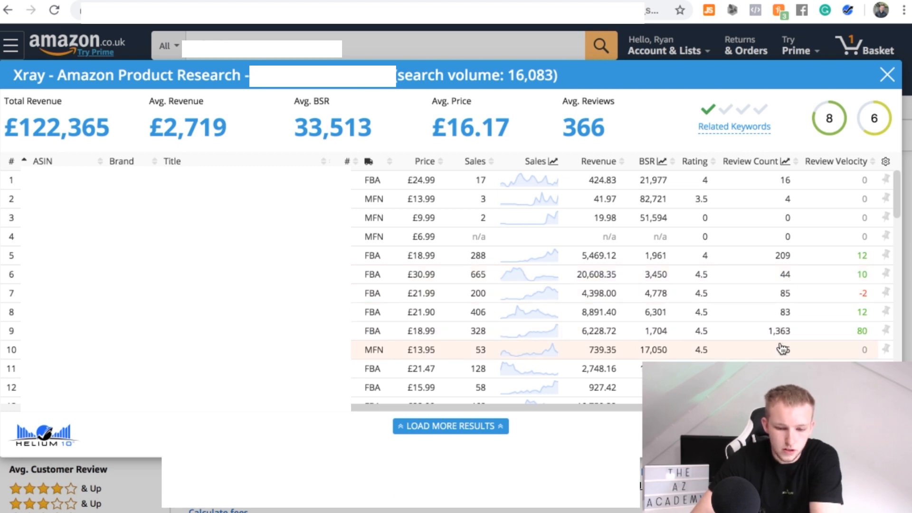
{"action": "scroll", "coordinate": [783, 356], "scroll_direction": "down", "scroll_amount": 3}
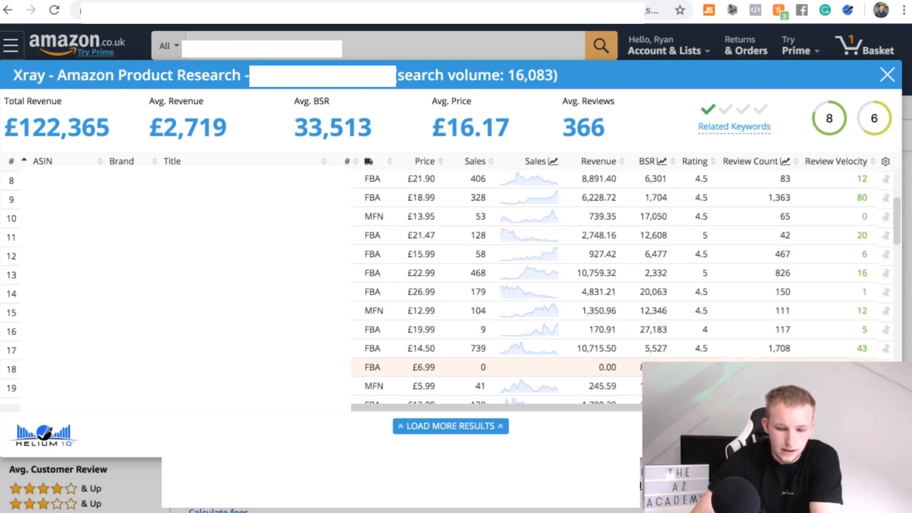
{"action": "scroll", "coordinate": [779, 366], "scroll_direction": "down", "scroll_amount": 1}
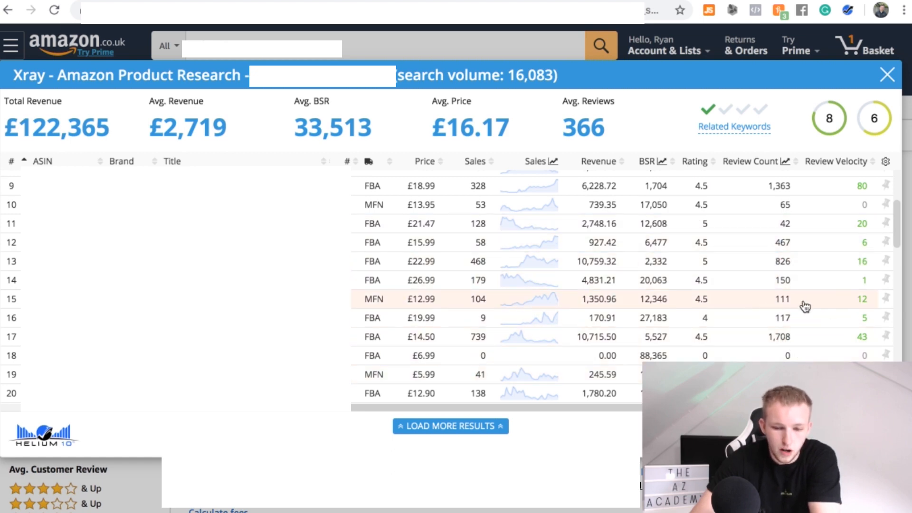
Check review counts further down the results, then re-examine those of the top-ranked listings, roughly rows 1 to 13
{"action": "scroll", "coordinate": [780, 301], "scroll_direction": "down", "scroll_amount": 2}
{"action": "scroll", "coordinate": [779, 307], "scroll_direction": "down", "scroll_amount": 6}
{"action": "scroll", "coordinate": [778, 339], "scroll_direction": "down", "scroll_amount": 2}
{"action": "scroll", "coordinate": [778, 339], "scroll_direction": "up", "scroll_amount": 10}
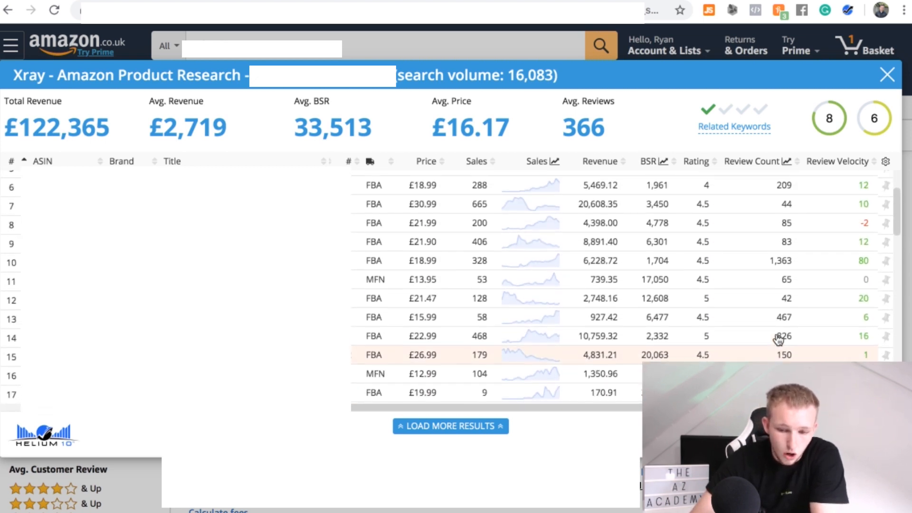
{"action": "scroll", "coordinate": [778, 339], "scroll_direction": "up", "scroll_amount": 3}
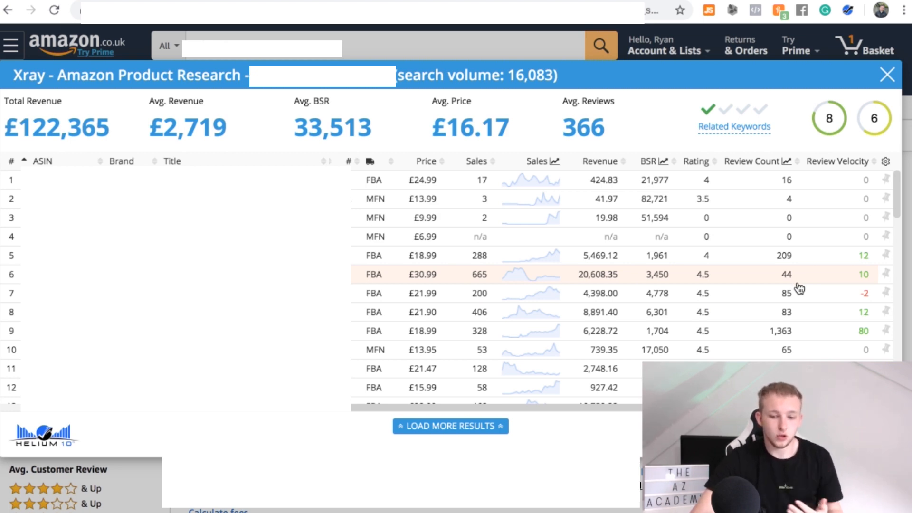
{"action": "scroll", "coordinate": [800, 287], "scroll_direction": "down", "scroll_amount": 5}
{"action": "scroll", "coordinate": [799, 287], "scroll_direction": "up", "scroll_amount": 5}
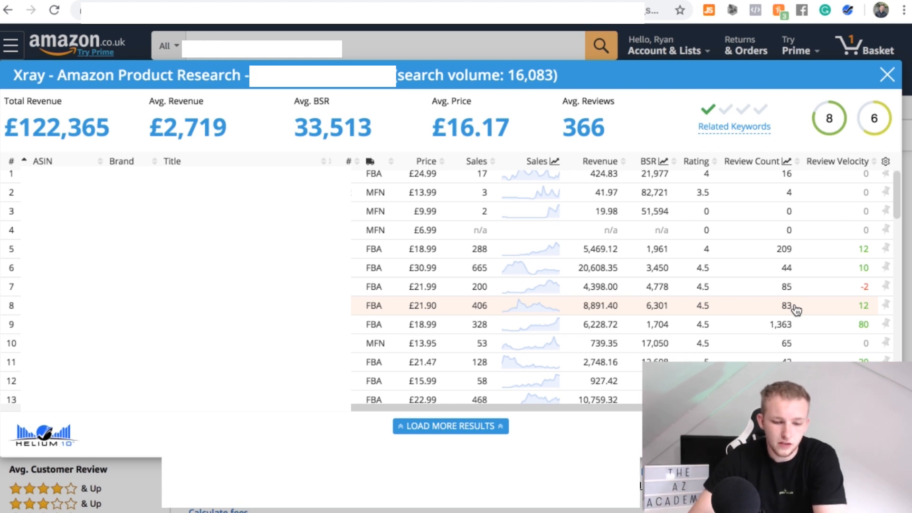
{"action": "scroll", "coordinate": [774, 357], "scroll_direction": "down", "scroll_amount": 4}
{"action": "scroll", "coordinate": [775, 356], "scroll_direction": "up", "scroll_amount": 4}
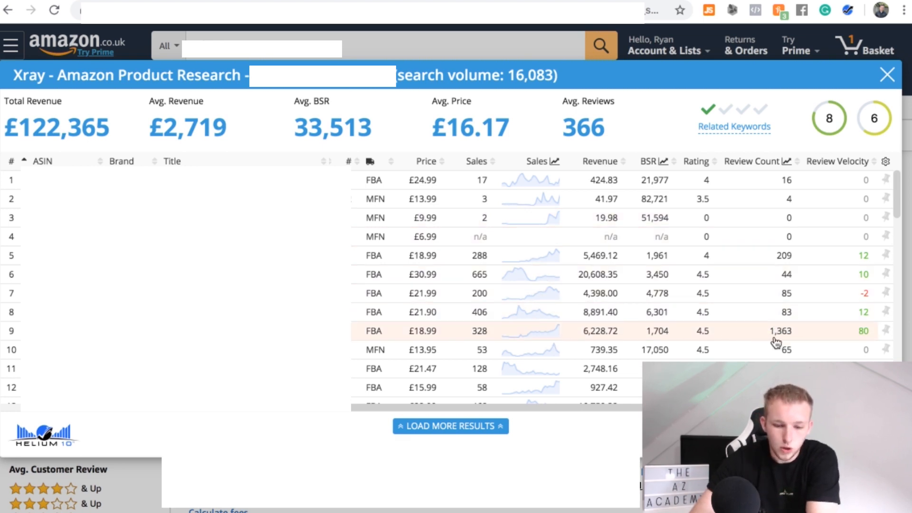
Examine the all-time sales history graph of the row 9 listing, then return to the product list
{"action": "left_click", "coordinate": [539, 334]}
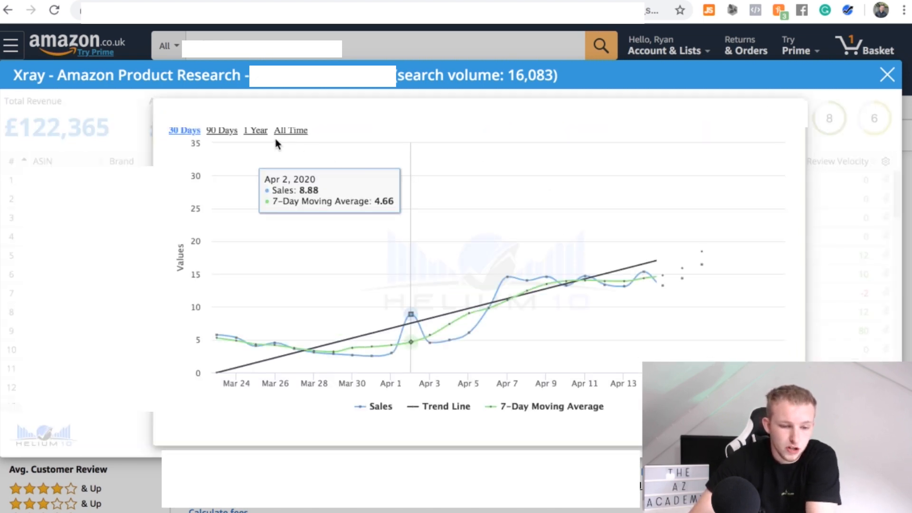
{"action": "left_click", "coordinate": [282, 131]}
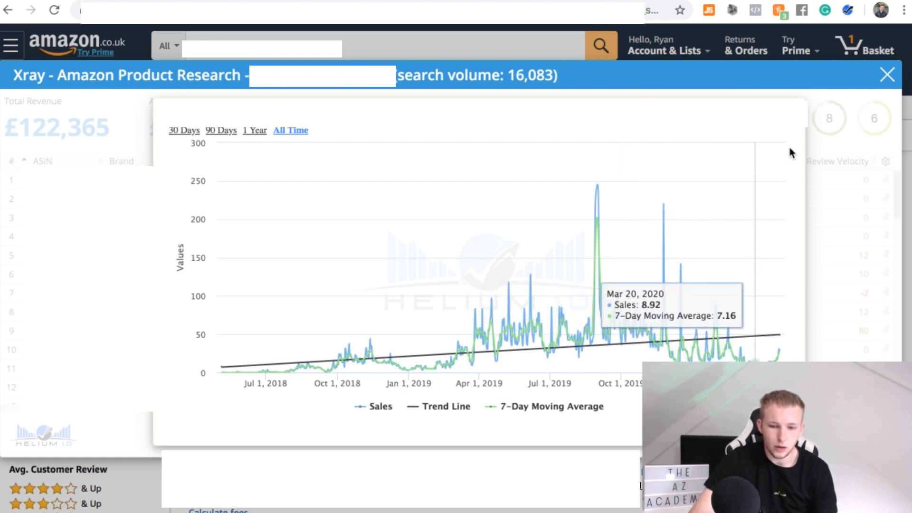
{"action": "left_click", "coordinate": [798, 114]}
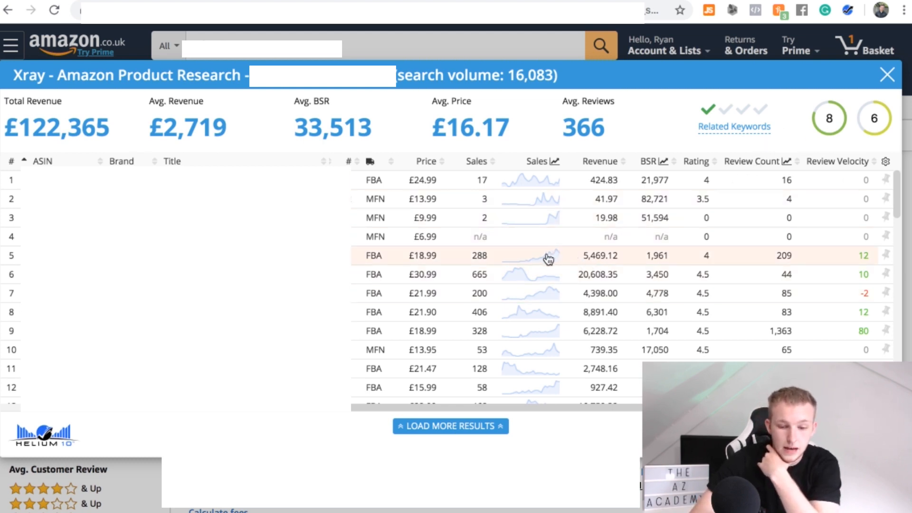
Compare the sales trends in the list, then view the all-time sales history of the row 5 listing
{"action": "scroll", "coordinate": [548, 259], "scroll_direction": "down", "scroll_amount": 2}
{"action": "scroll", "coordinate": [548, 304], "scroll_direction": "down", "scroll_amount": 2}
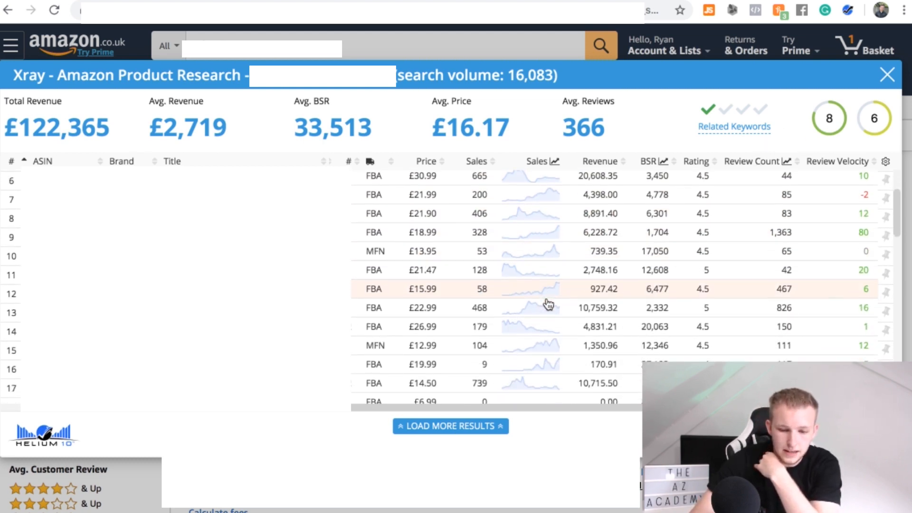
{"action": "scroll", "coordinate": [549, 304], "scroll_direction": "up", "scroll_amount": 3}
{"action": "scroll", "coordinate": [548, 304], "scroll_direction": "up", "scroll_amount": 2}
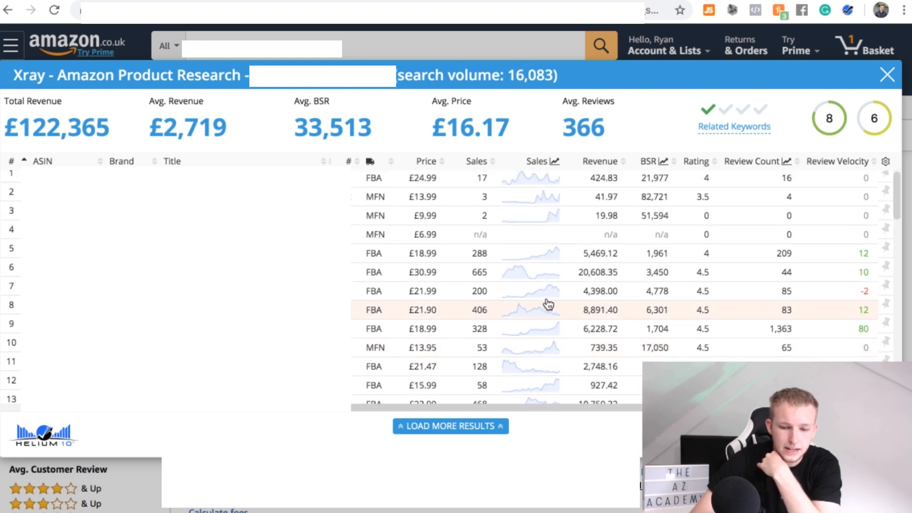
{"action": "left_click", "coordinate": [551, 248]}
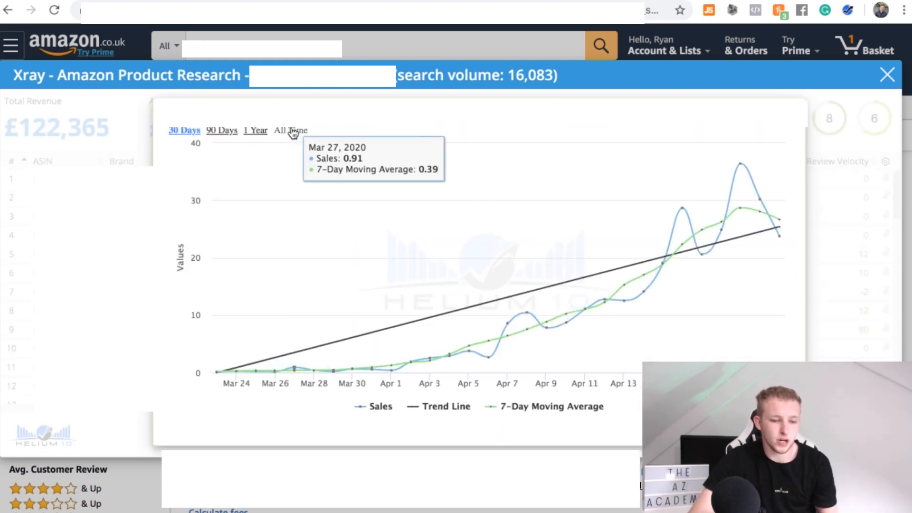
{"action": "left_click", "coordinate": [291, 132]}
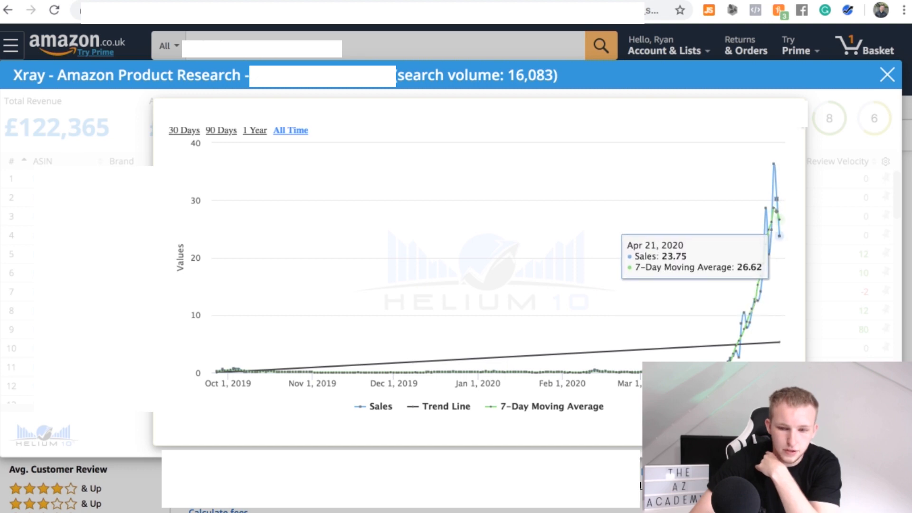
{"action": "left_click", "coordinate": [796, 112]}
Review the all-time sales history graph of the row 13 listing for seasonal patterns and close it
{"action": "scroll", "coordinate": [638, 248], "scroll_direction": "down", "scroll_amount": 1}
{"action": "scroll", "coordinate": [637, 248], "scroll_direction": "down", "scroll_amount": 3}
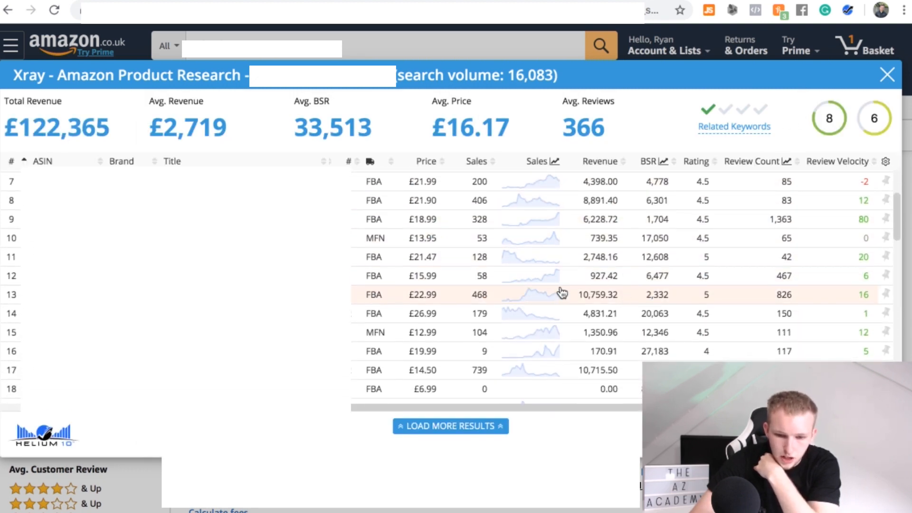
{"action": "left_click", "coordinate": [540, 295]}
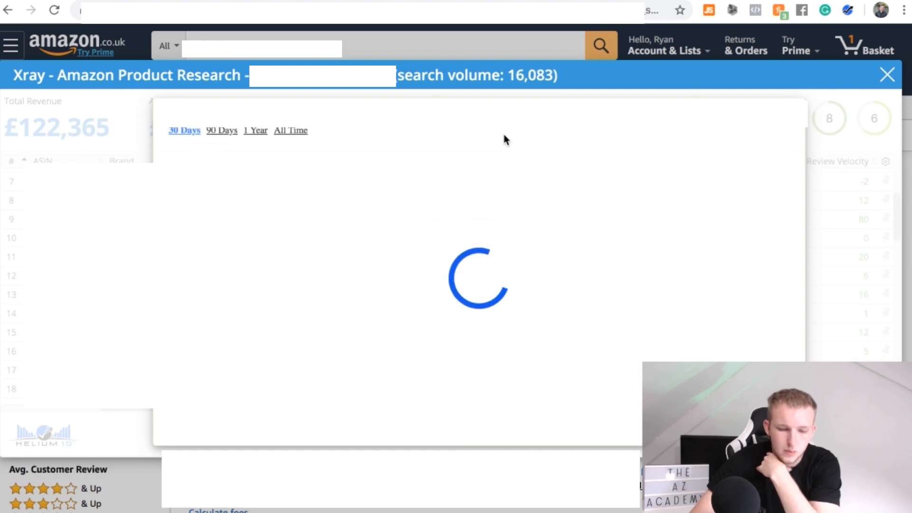
{"action": "left_click", "coordinate": [297, 136]}
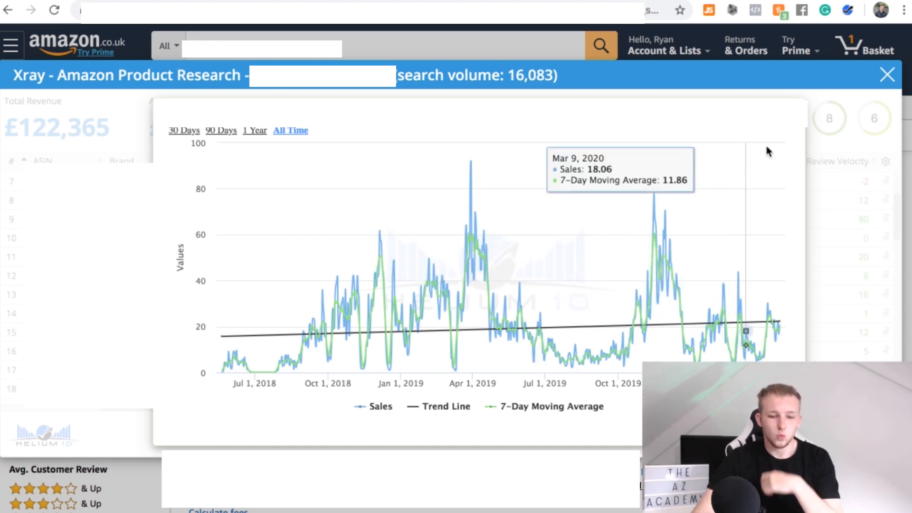
{"action": "left_click", "coordinate": [789, 114]}
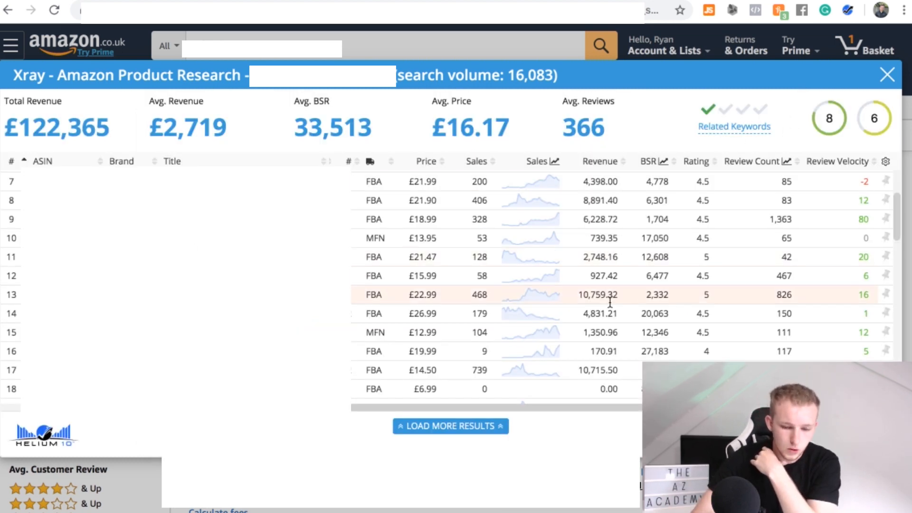
Scan the revenue figures down to about row 23, then inspect the row 8 listing's all-time sales history graph
{"action": "scroll", "coordinate": [611, 300], "scroll_direction": "down", "scroll_amount": 5}
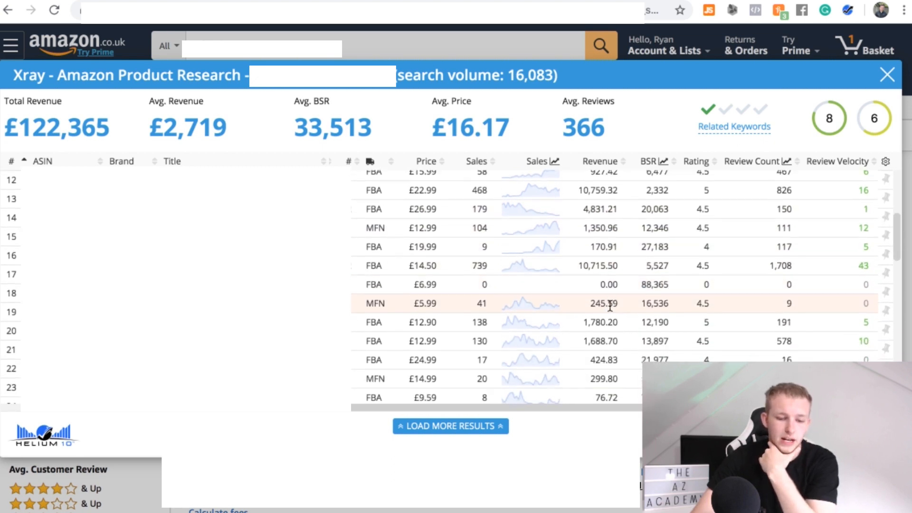
{"action": "scroll", "coordinate": [611, 309], "scroll_direction": "up", "scroll_amount": 3}
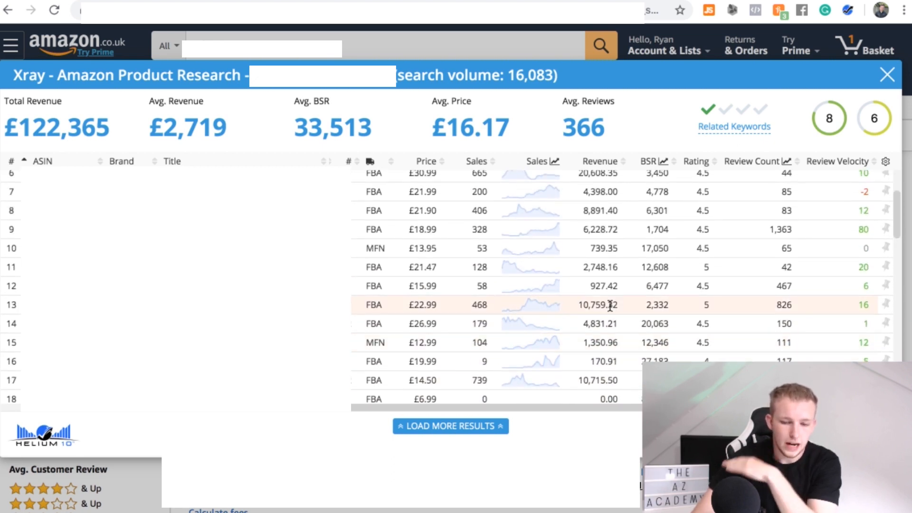
{"action": "scroll", "coordinate": [610, 306], "scroll_direction": "up", "scroll_amount": 3}
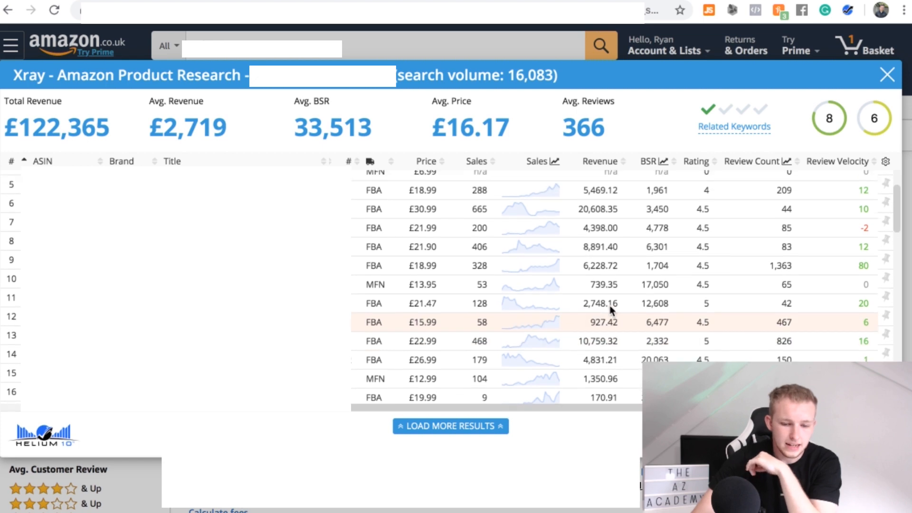
{"action": "scroll", "coordinate": [611, 308], "scroll_direction": "up", "scroll_amount": 1}
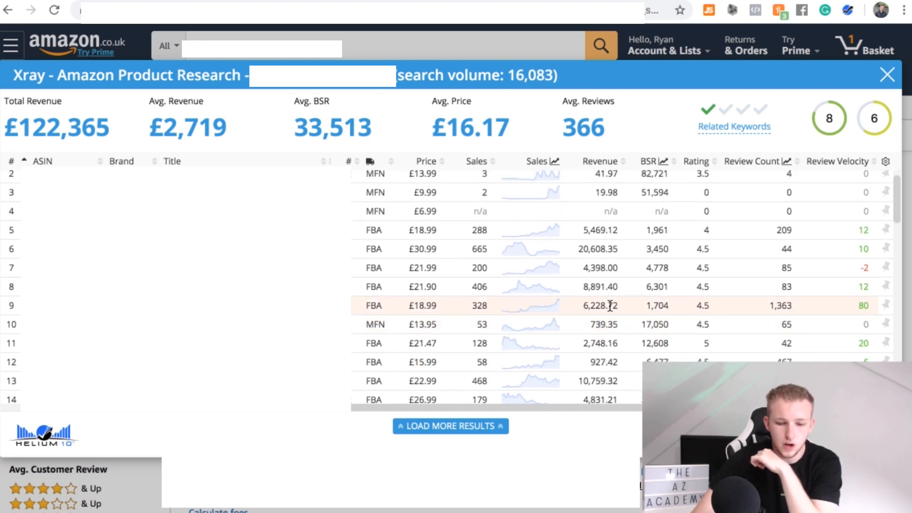
{"action": "scroll", "coordinate": [611, 307], "scroll_direction": "up", "scroll_amount": 1}
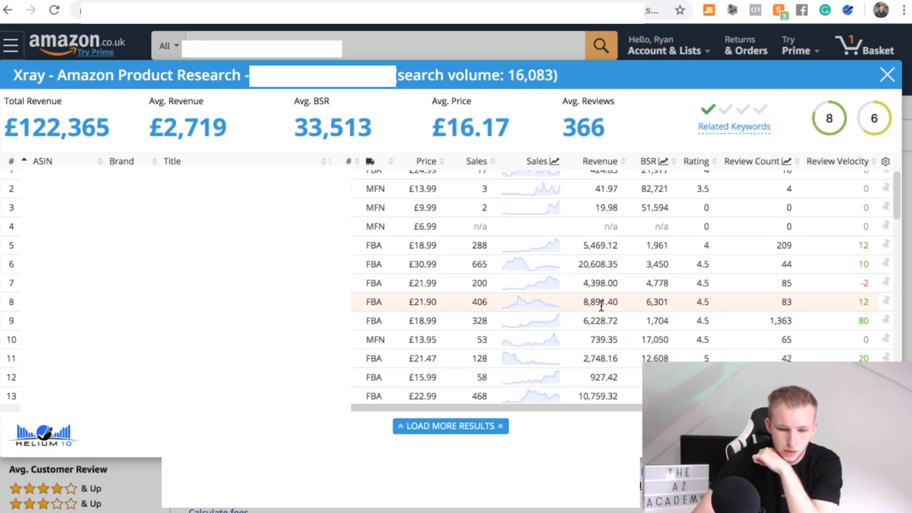
{"action": "left_click", "coordinate": [541, 303]}
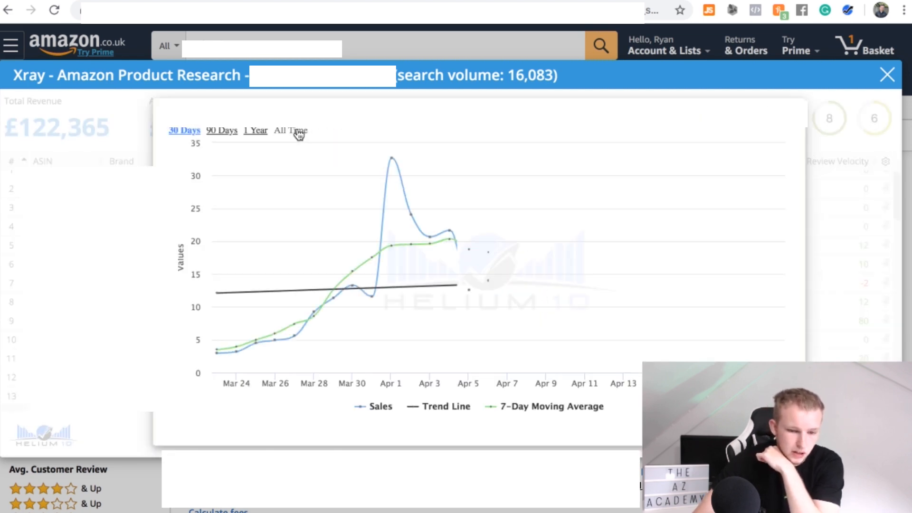
{"action": "left_click", "coordinate": [296, 132]}
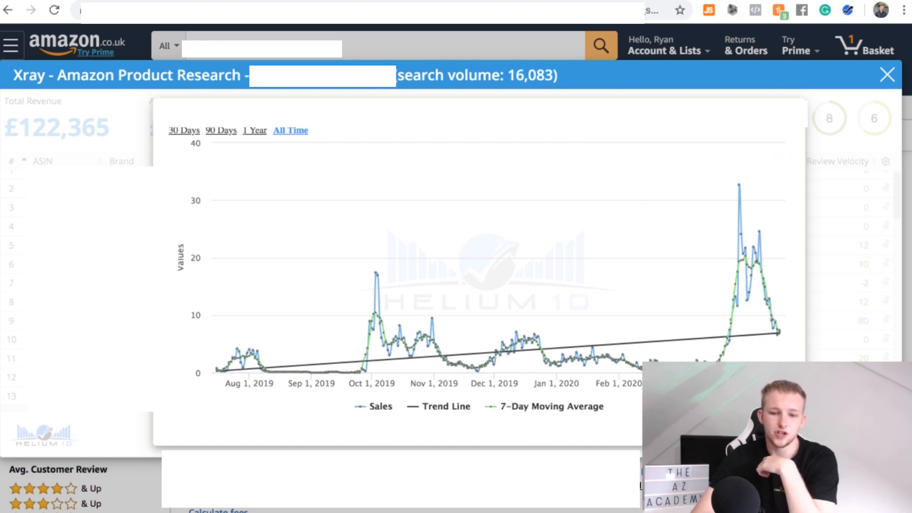
{"action": "left_click", "coordinate": [792, 115]}
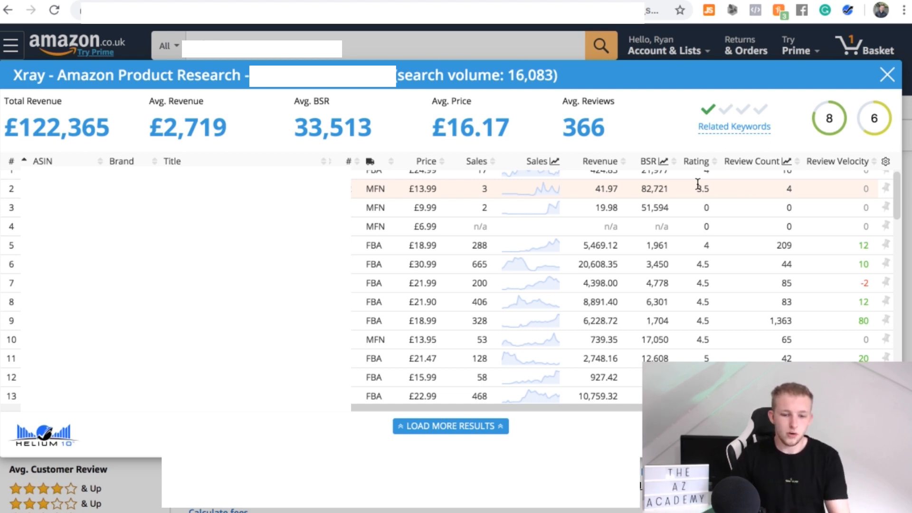
{"action": "mouse_move", "coordinate": [604, 236]}
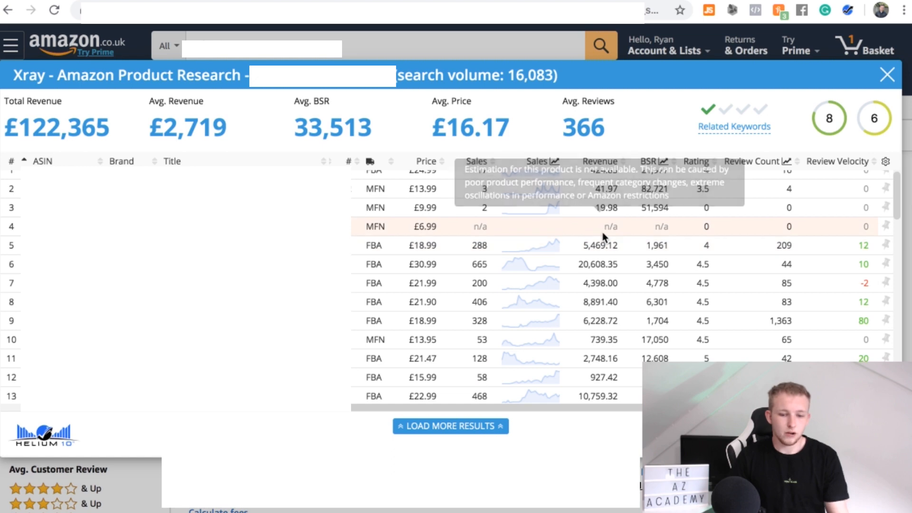